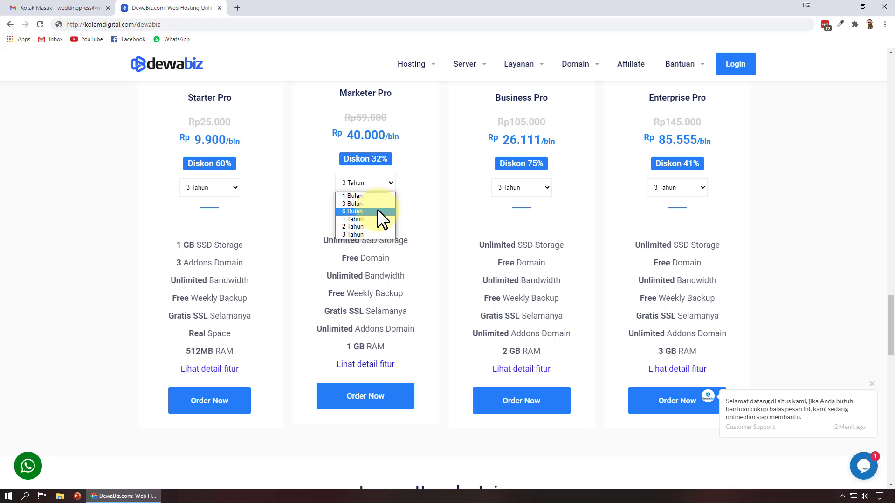
Compare the Marketer Pro plan's price for the 1 Tahun and 1 Bulan subscription terms
left_click(377, 218)
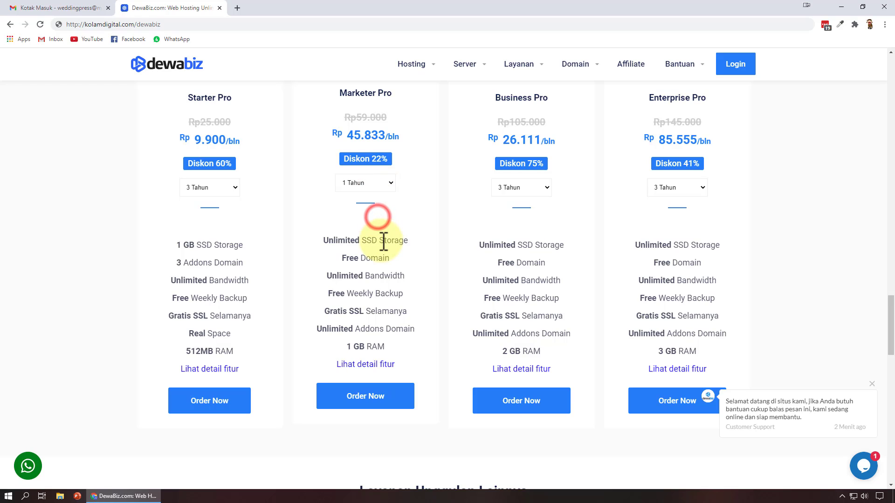
left_click(377, 186)
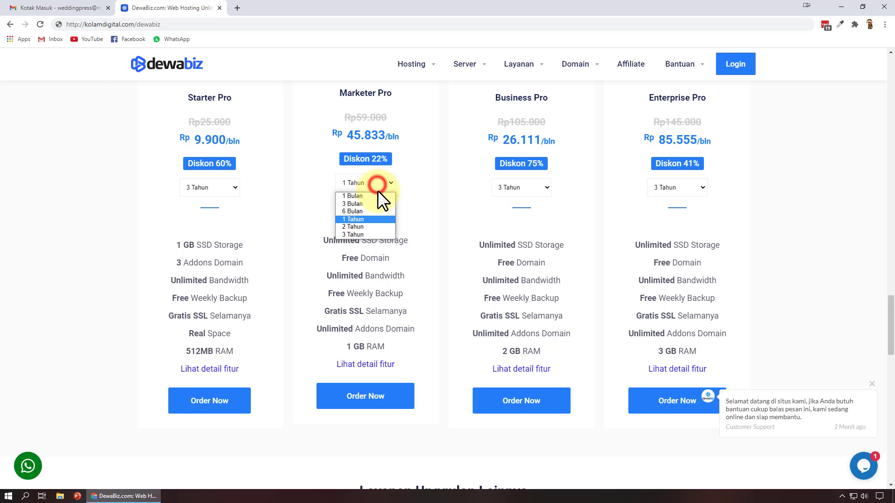
left_click(379, 195)
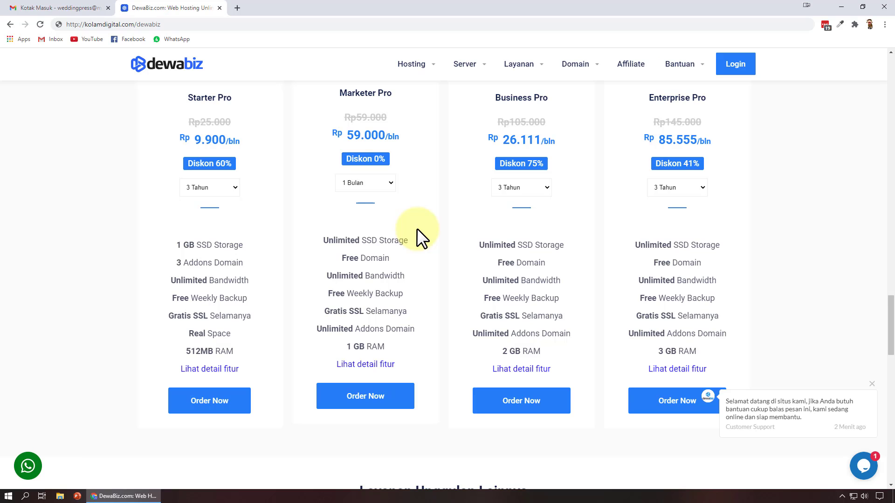
scroll(422, 271, "up", 2)
scroll(422, 281, "up", 1)
scroll(422, 281, "down", 2)
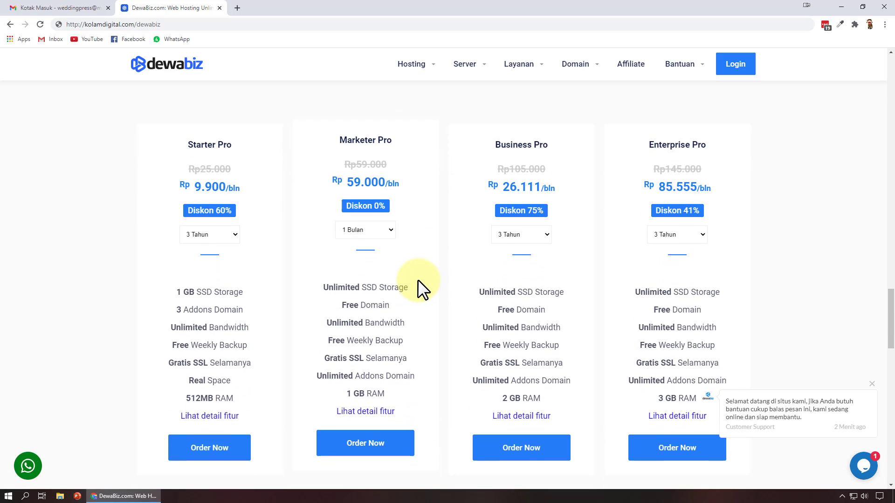
Open the Domain Murah page of the hosting site
scroll(418, 279, "up", 15)
scroll(487, 254, "up", 15)
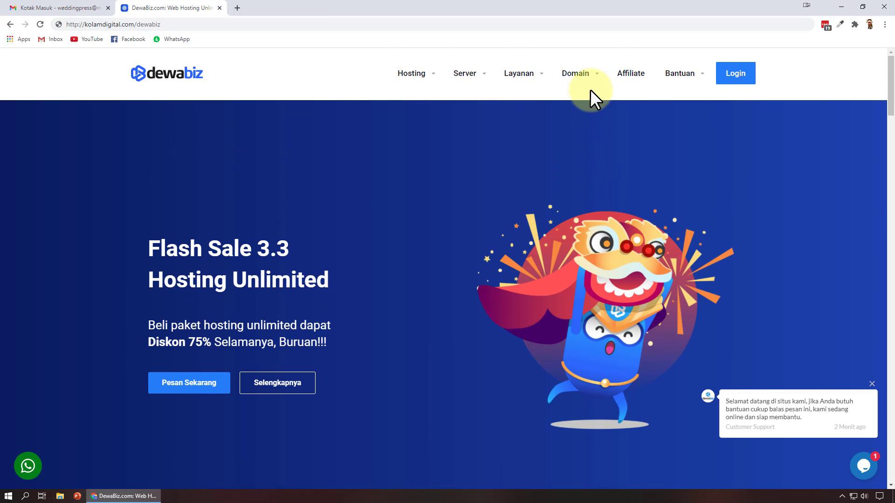
left_click(576, 73)
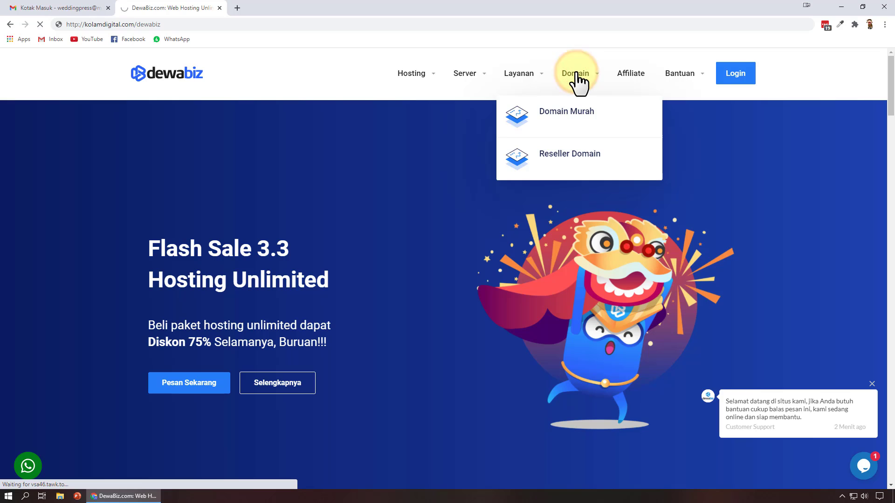
left_click(572, 114)
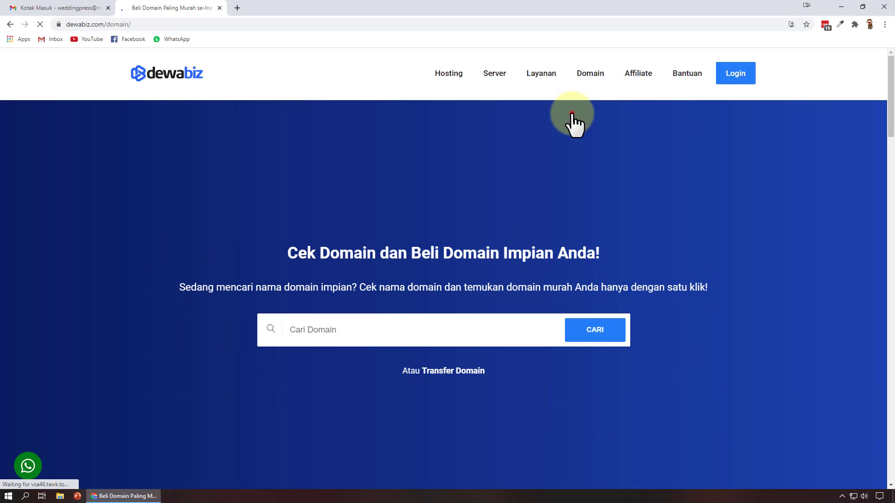
scroll(420, 261, "down", 2)
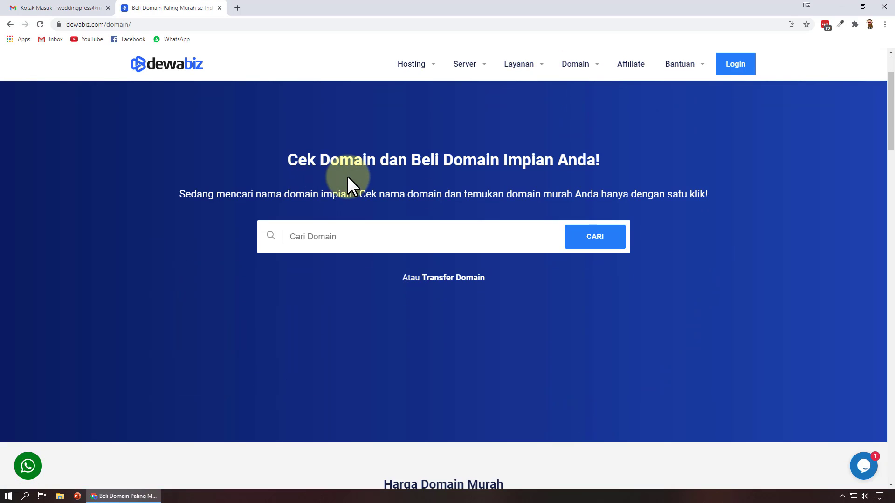
Search for the domain name weddingpress
left_click(354, 235)
type("wed")
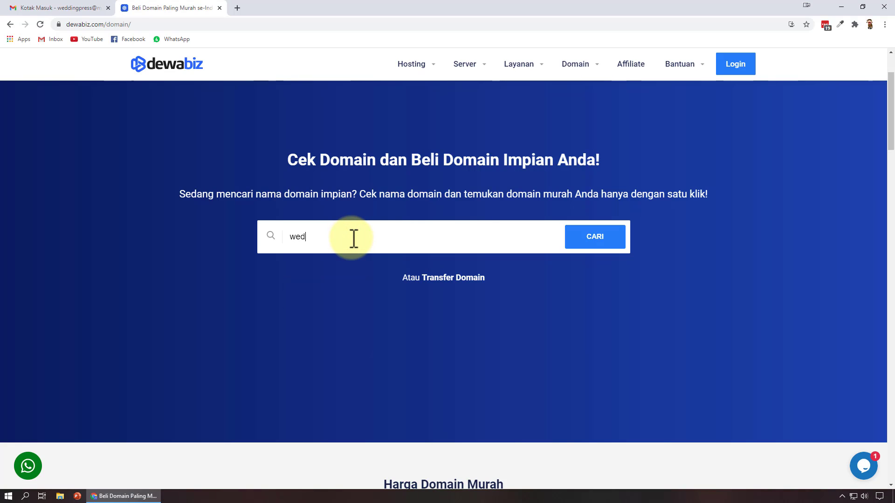
type("dingpress")
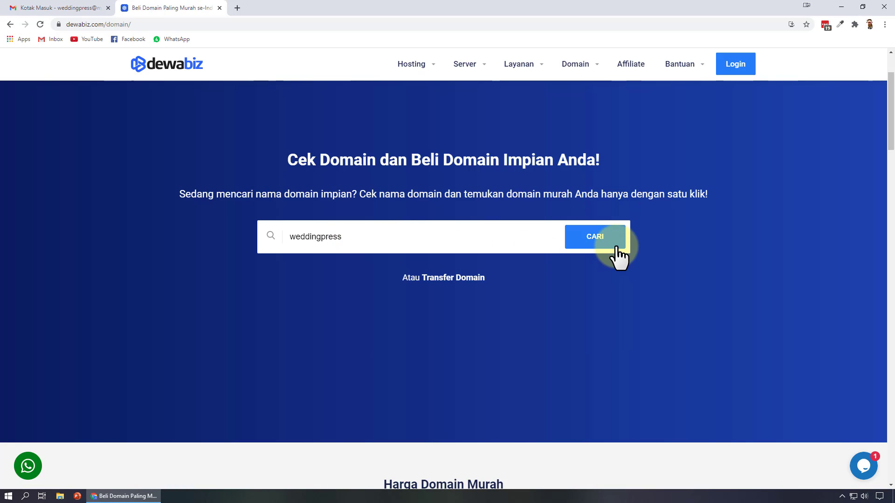
left_click(605, 239)
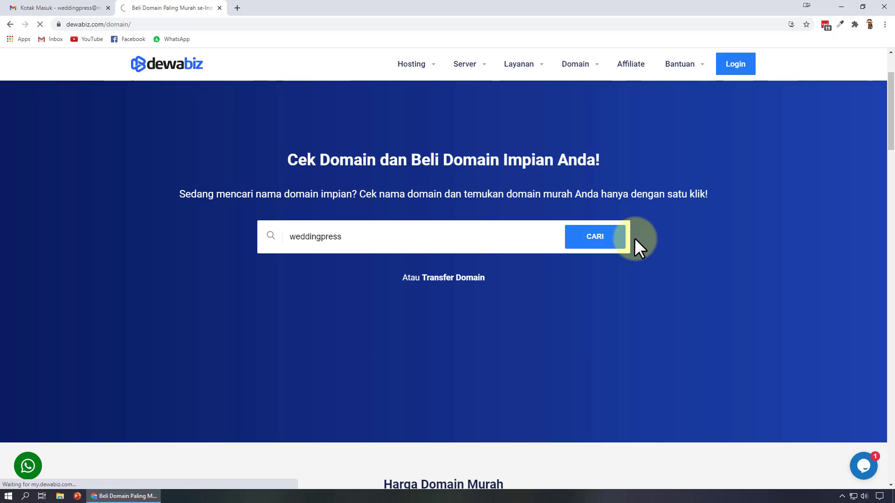
Examine the availability notice, the extensions on offer and the suggested domains with their prices for weddingpress
scroll(534, 276, "down", 3)
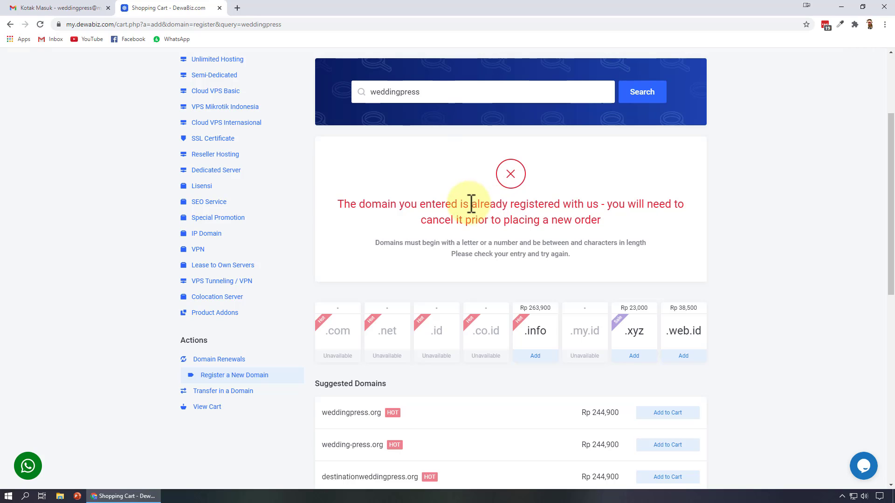
left_click_drag(469, 204, 600, 205)
scroll(779, 270, "down", 1)
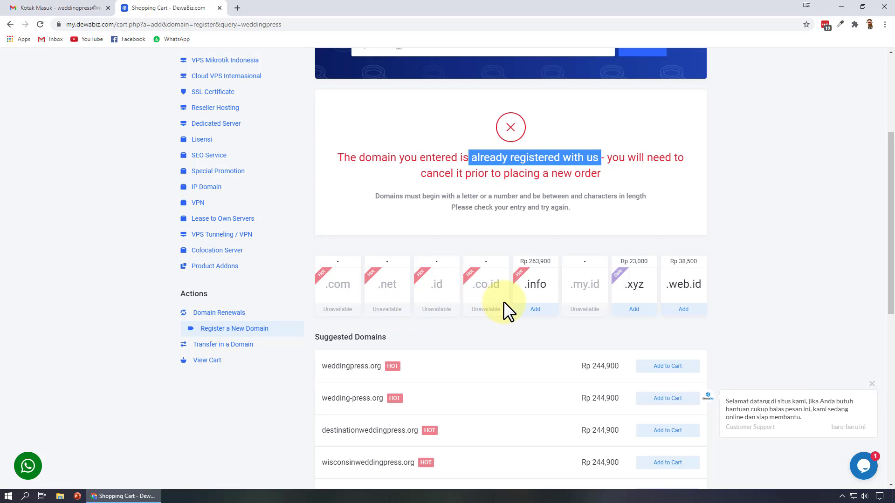
scroll(769, 293, "down", 1)
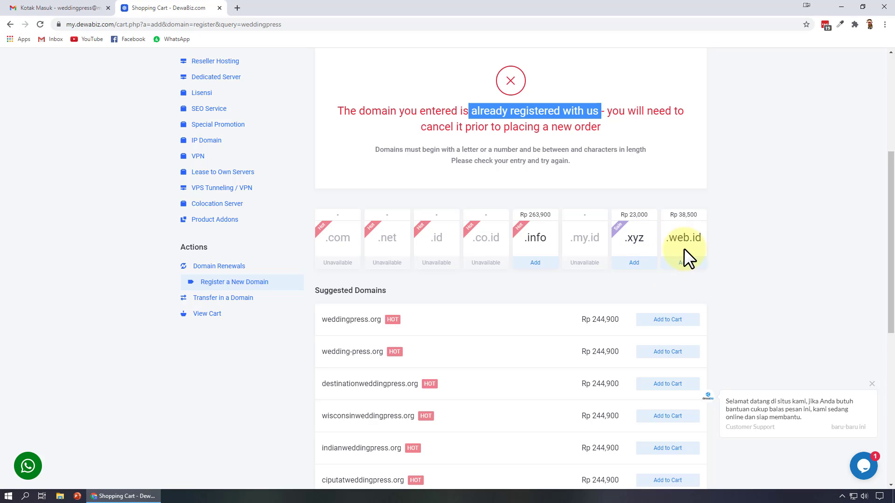
scroll(787, 252, "down", 3)
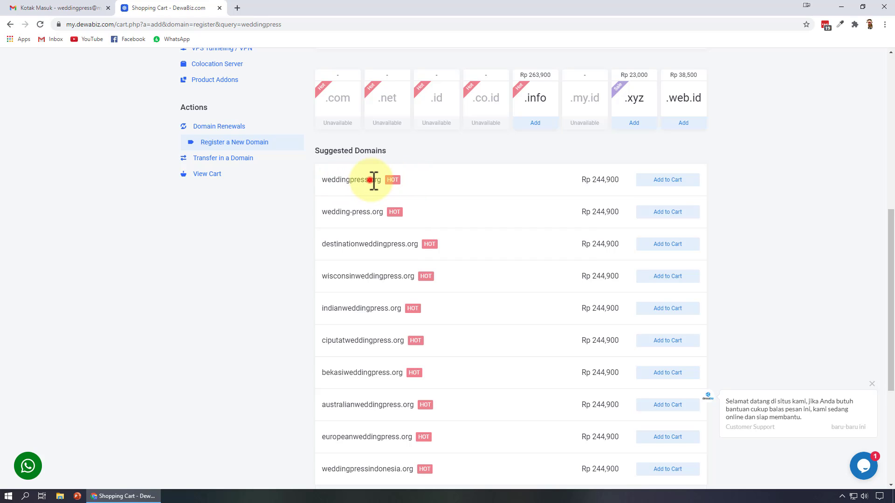
double_click(375, 180)
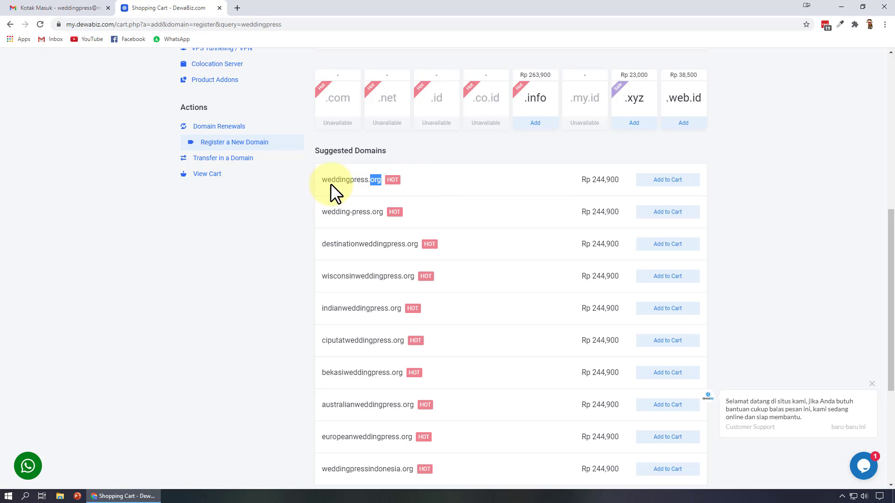
left_click_drag(323, 180, 383, 180)
scroll(552, 250, "down", 5)
scroll(550, 250, "up", 5)
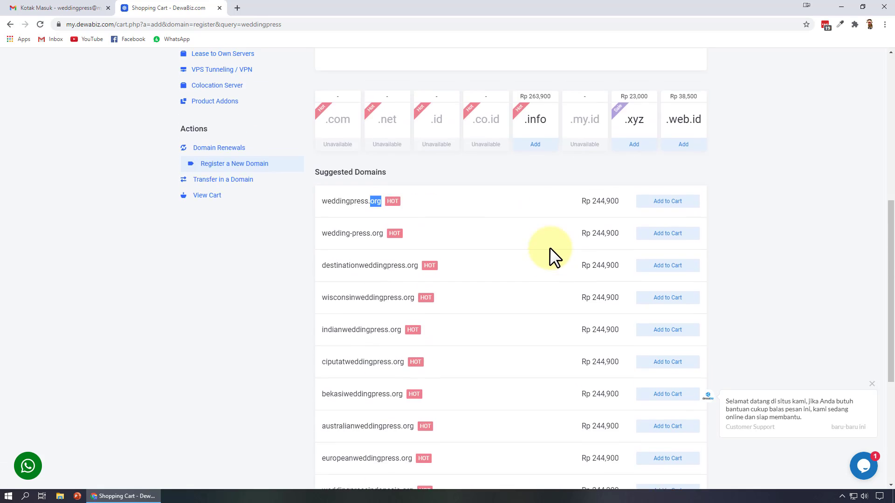
scroll(550, 247, "up", 4)
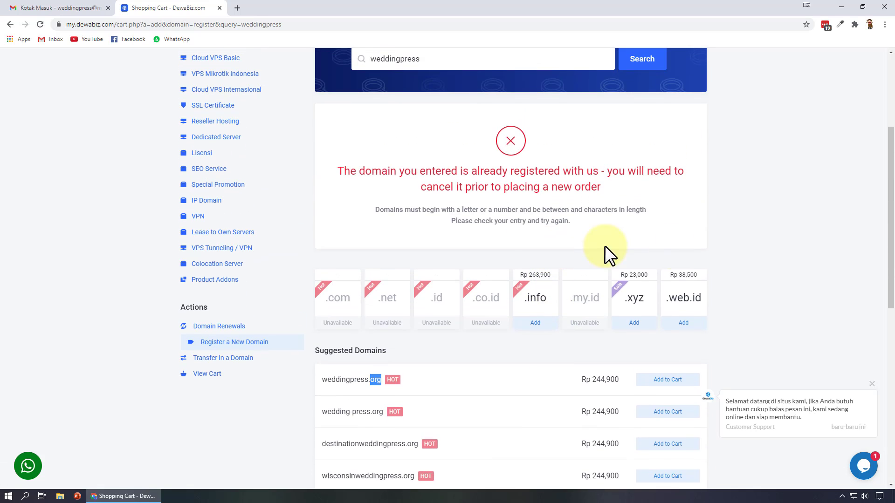
Add weddingpress.xyz to the cart, proceed to its domain configuration and choose to add hosting to it
left_click(634, 323)
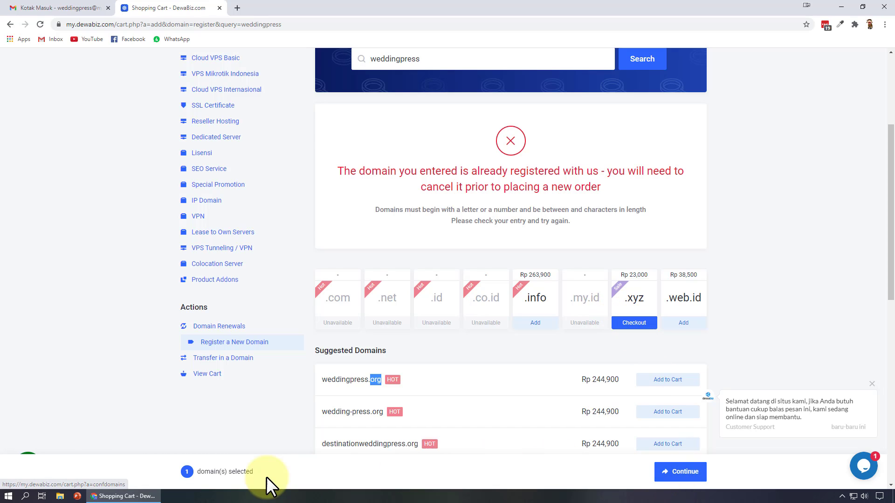
left_click(673, 472)
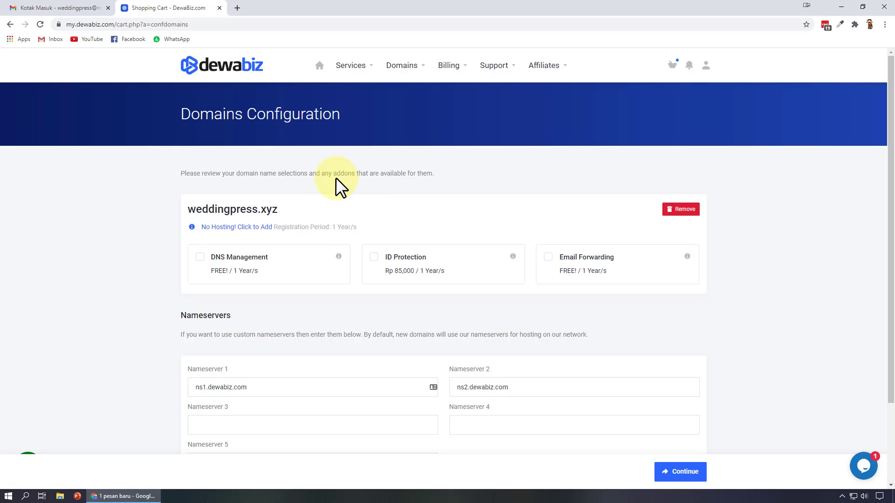
left_click(246, 229)
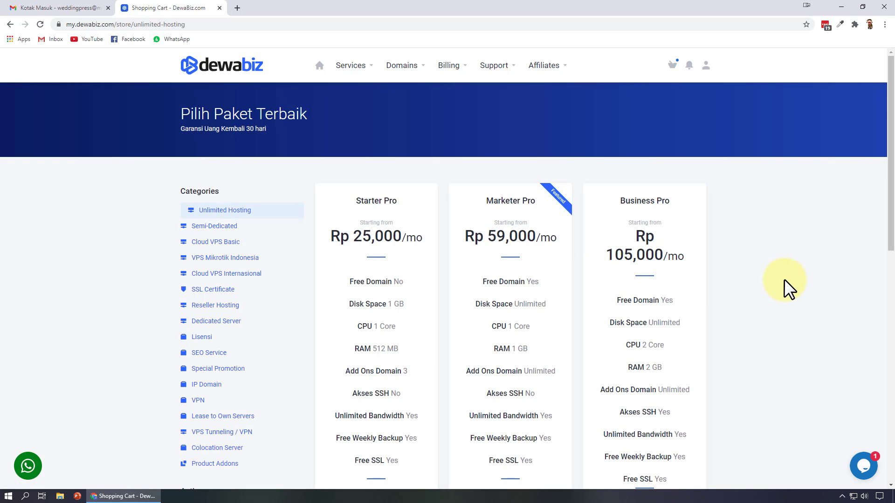
Order the Starter Pro unlimited hosting plan using weddingpress.xyz, the domain already in the shopping cart
scroll(784, 275, "down", 1)
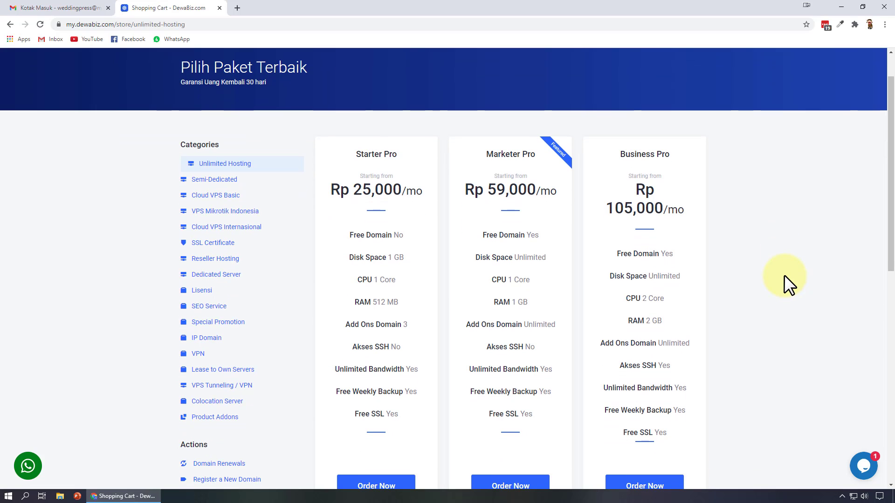
scroll(784, 275, "down", 1)
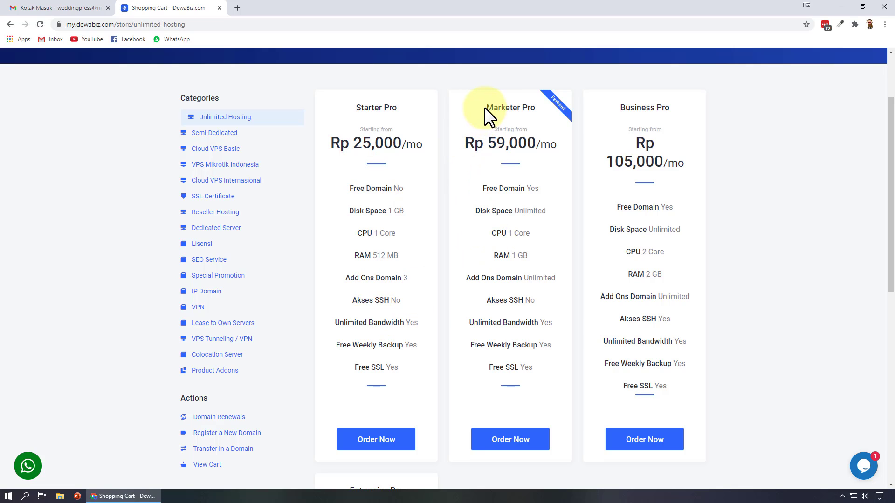
left_click_drag(485, 107, 538, 102)
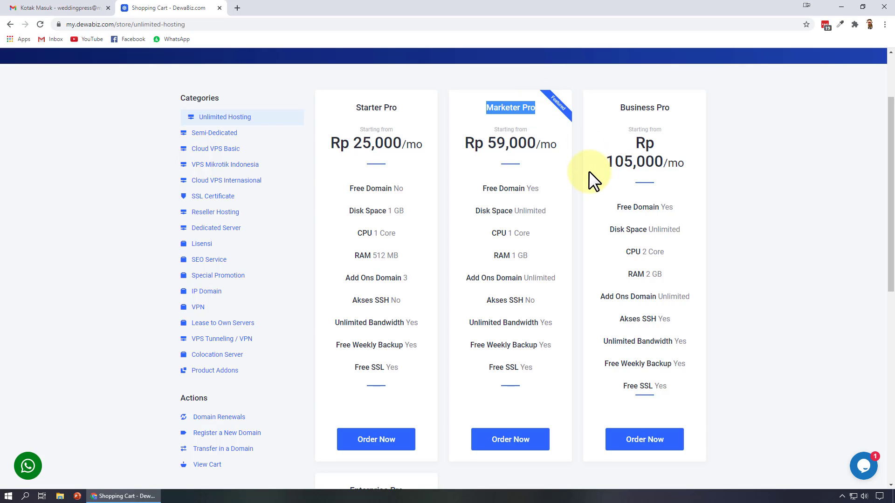
left_click_drag(618, 106, 670, 110)
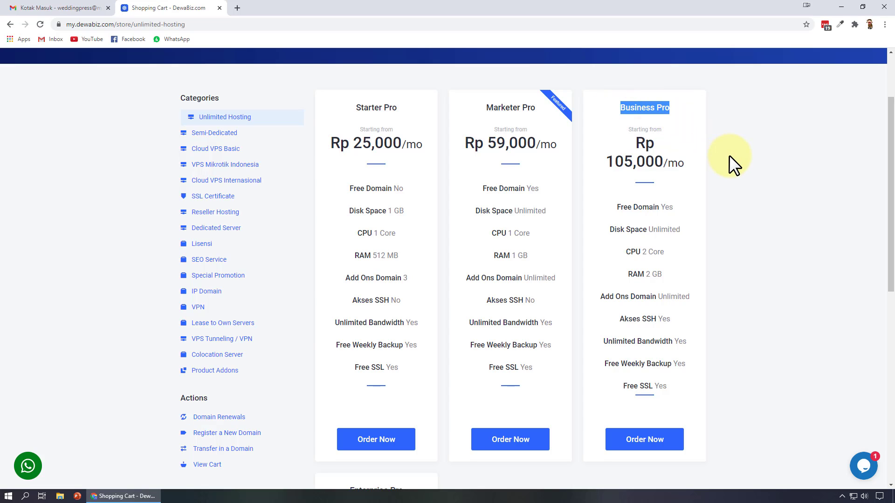
left_click(385, 440)
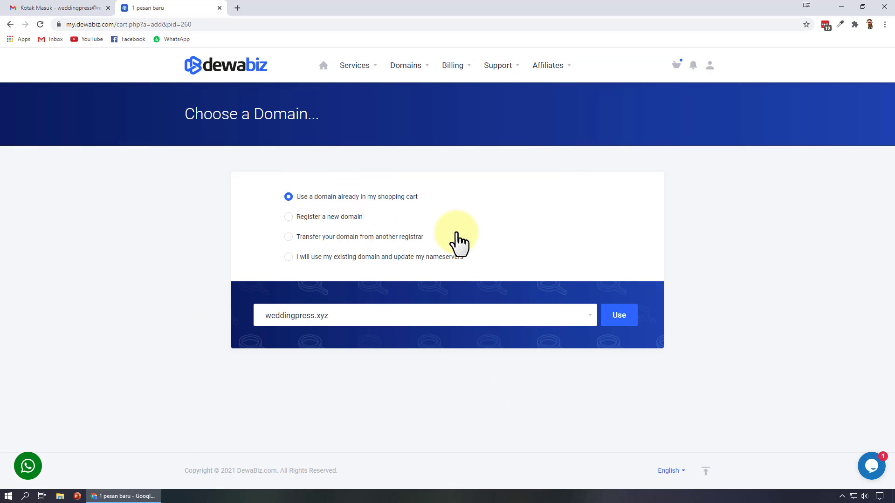
left_click(625, 322)
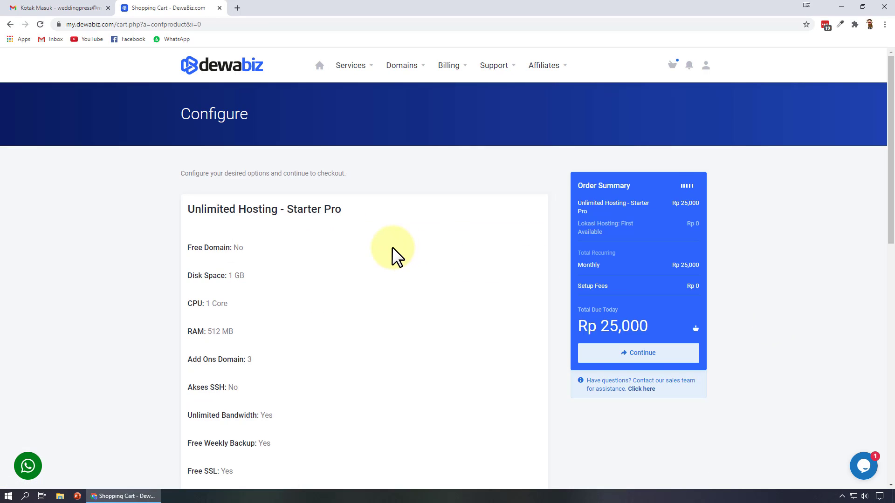
Compare the Starter Pro order total for the Quarterly, Semi-Annually, Annually, Biennially and Triennially billing cycles
scroll(392, 247, "down", 2)
scroll(393, 248, "down", 4)
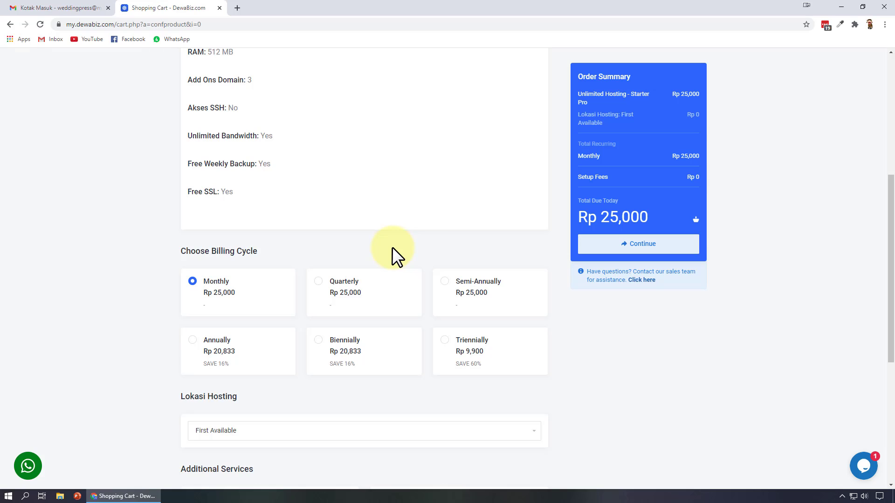
scroll(393, 247, "down", 2)
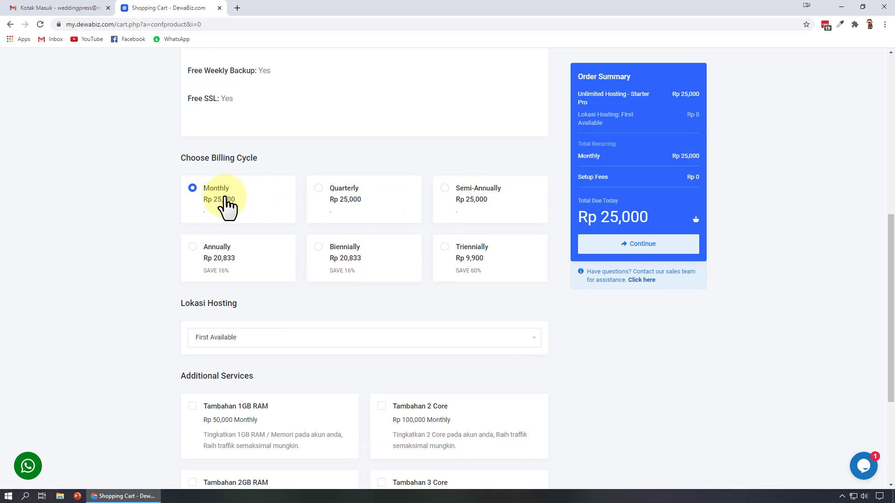
left_click(354, 205)
left_click(493, 196)
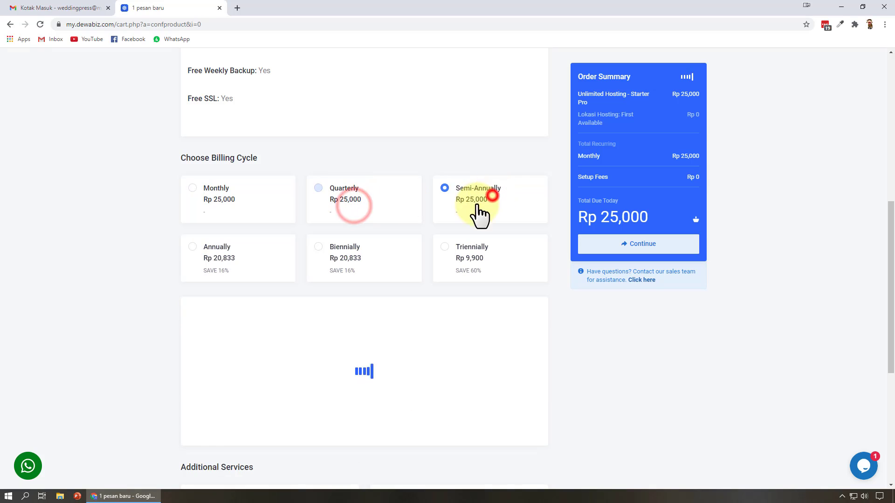
left_click(216, 256)
left_click(346, 262)
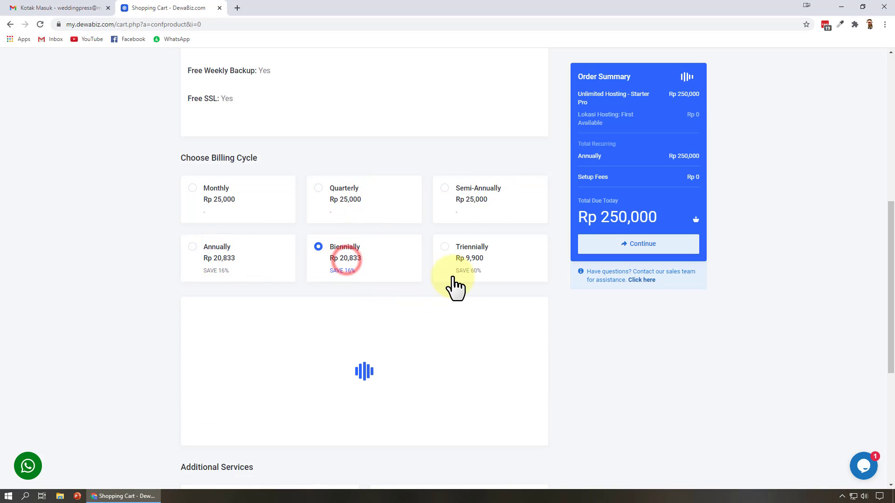
left_click(480, 264)
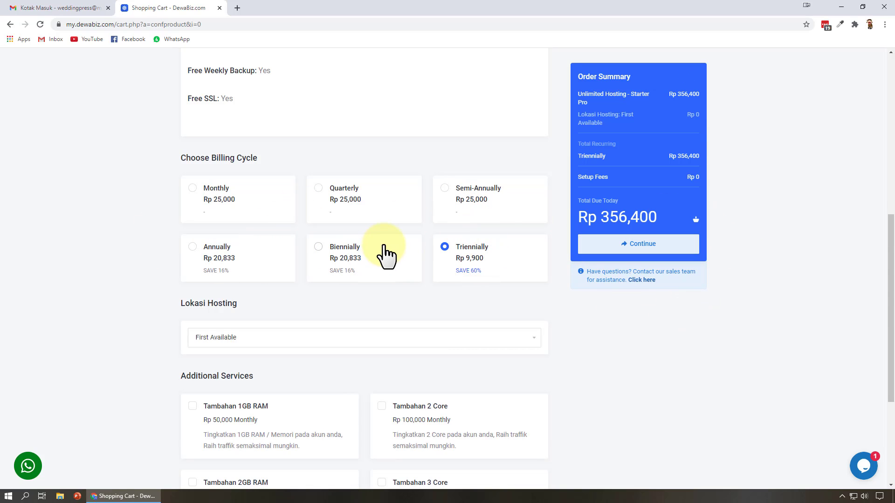
Set the Starter Pro hosting's billing cycle to Monthly
left_click(193, 189)
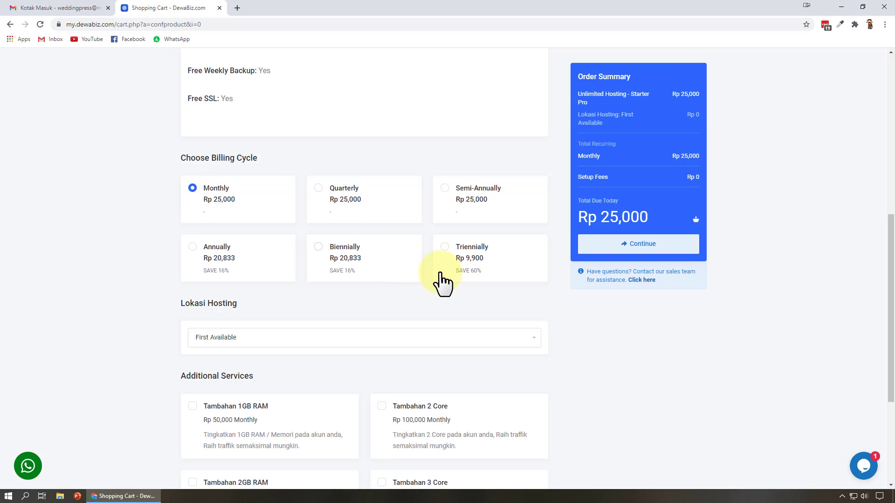
scroll(672, 271, "up", 2)
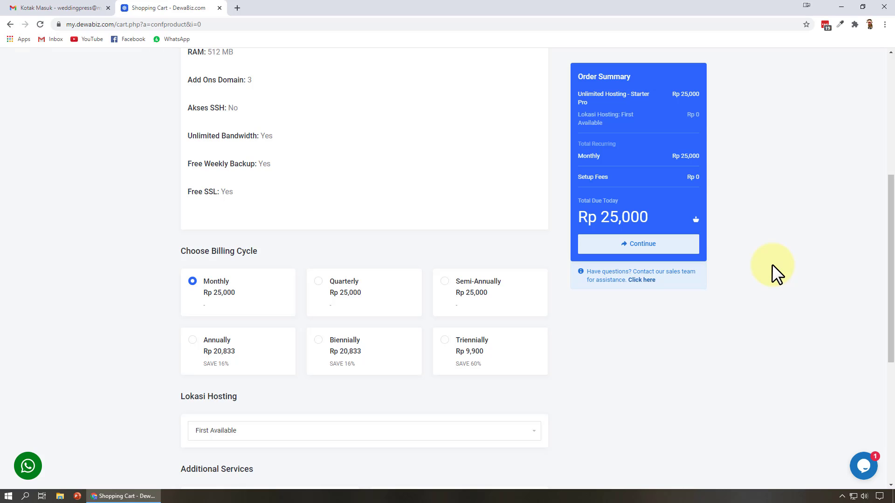
scroll(715, 302, "down", 4)
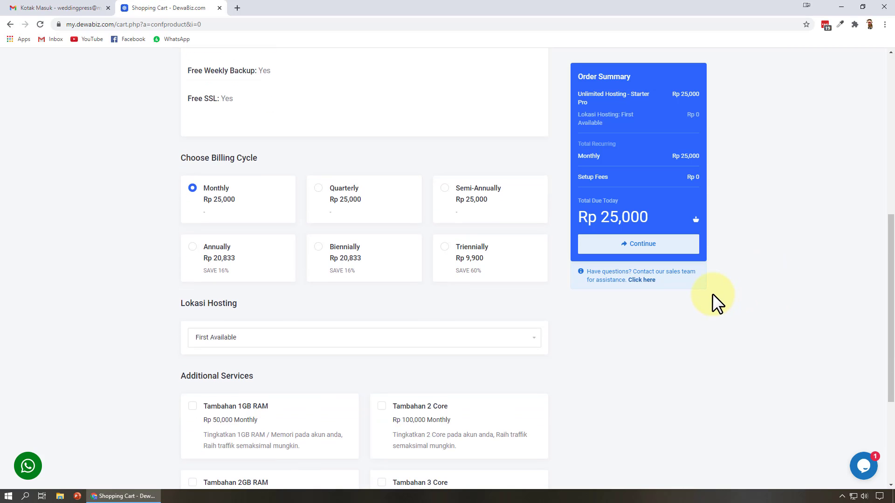
Set the hosting location to Jakarta and continue with the Starter Pro order
left_click(233, 245)
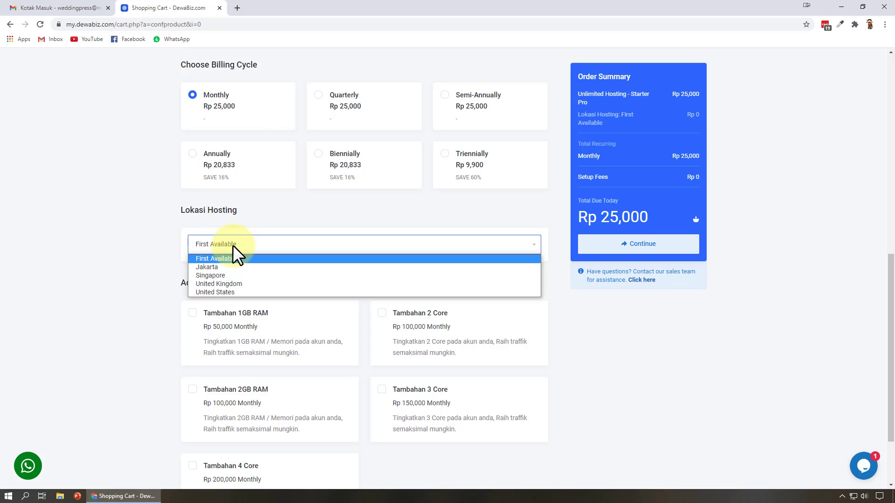
left_click(240, 267)
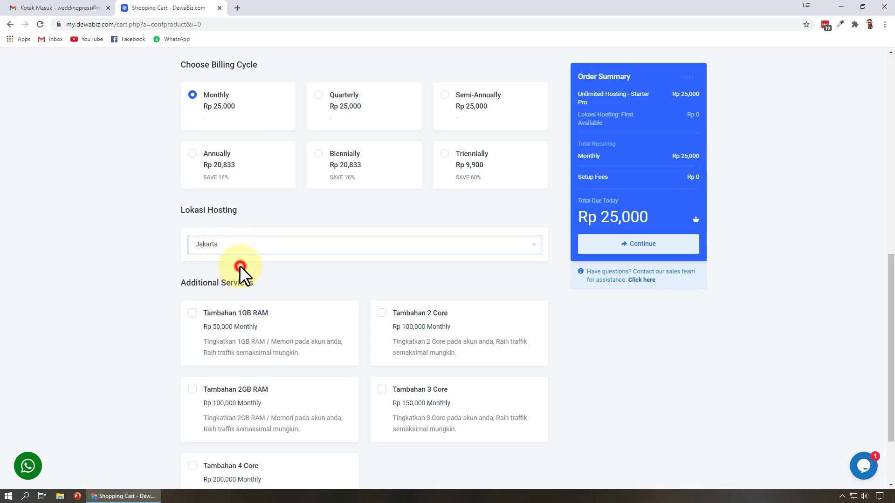
scroll(150, 332, "down", 2)
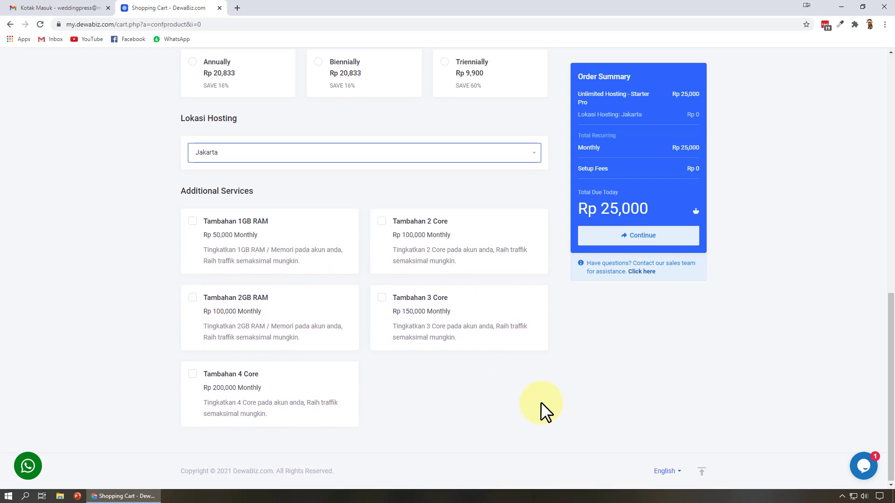
scroll(359, 315, "up", 11)
scroll(262, 286, "down", 2)
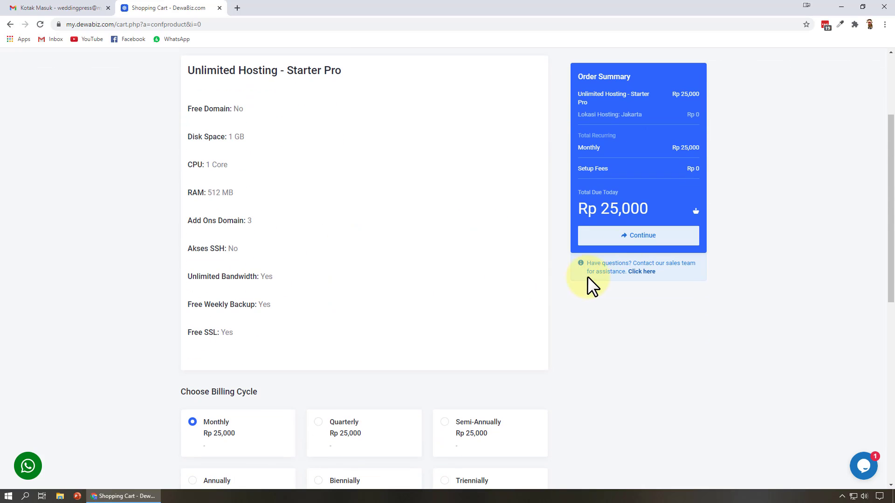
left_click(650, 238)
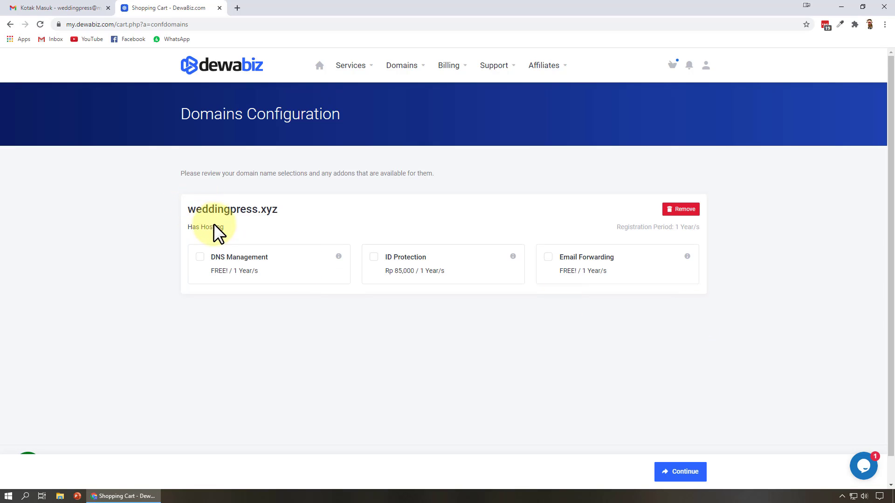
Add the free DNS Management and Email Forwarding add-ons to weddingpress.xyz and continue to the checkout review
left_click(205, 259)
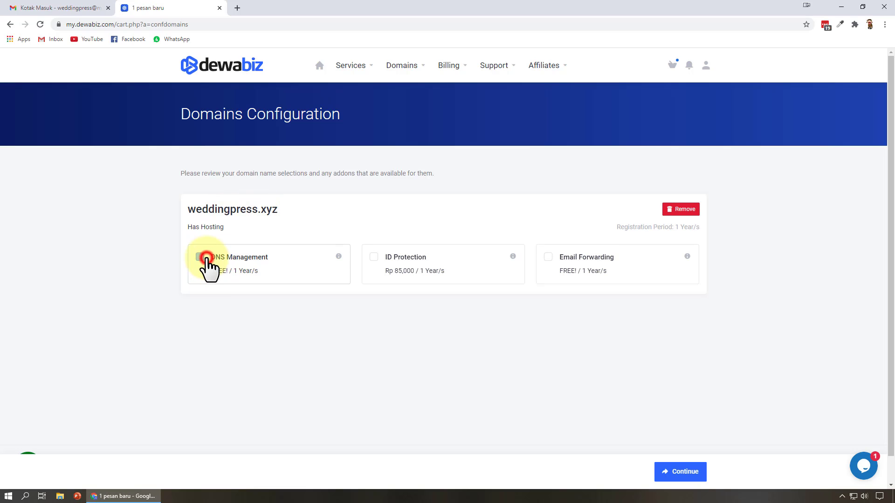
left_click(571, 264)
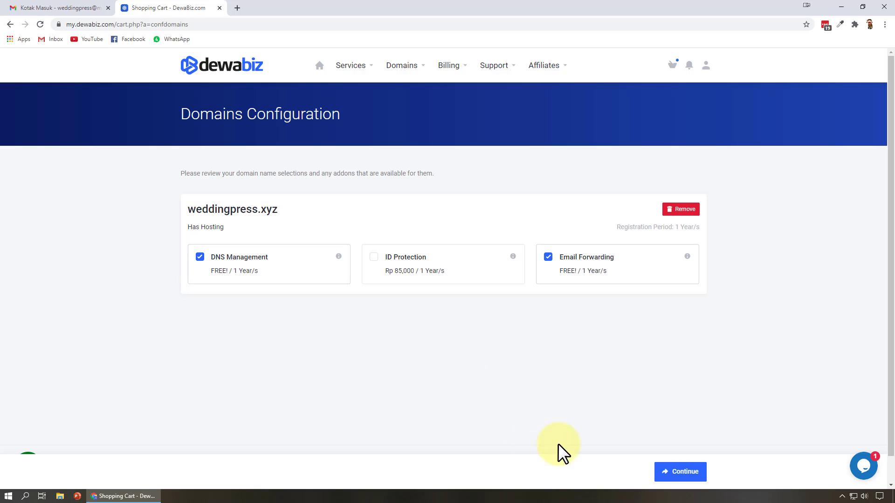
left_click(680, 473)
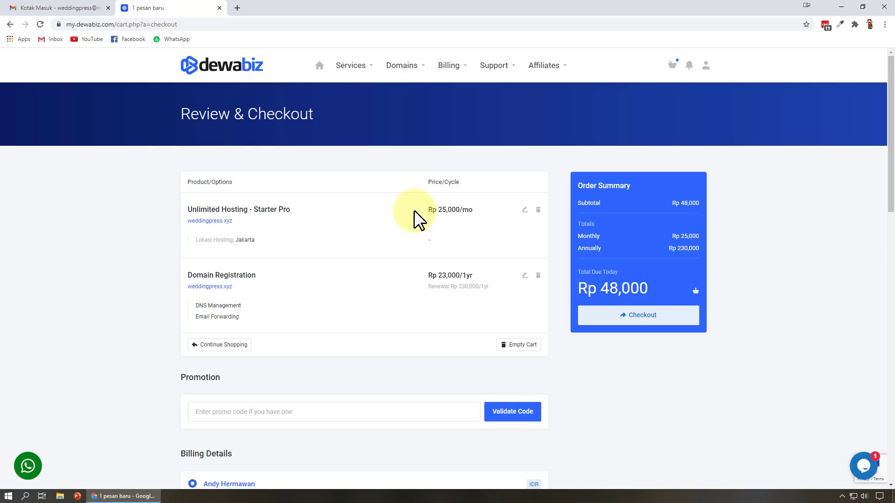
Apply the promo code kolamdigital to the order and validate it
scroll(416, 220, "down", 2)
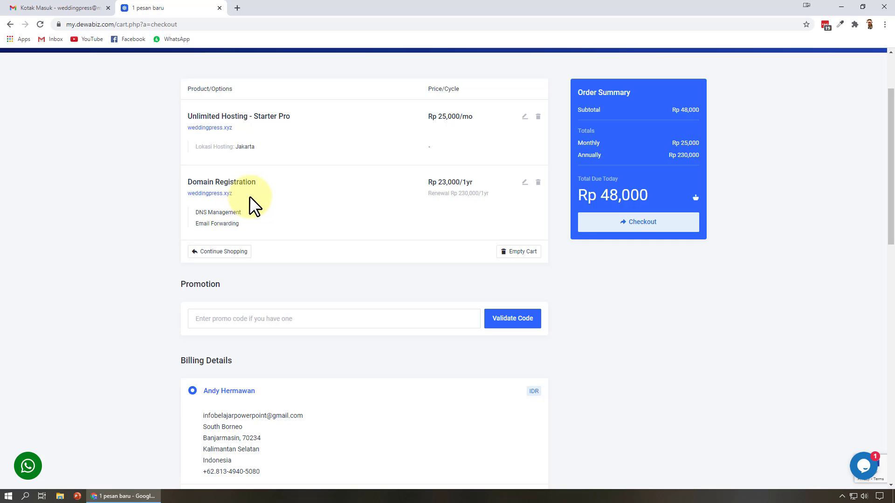
scroll(280, 252, "down", 1)
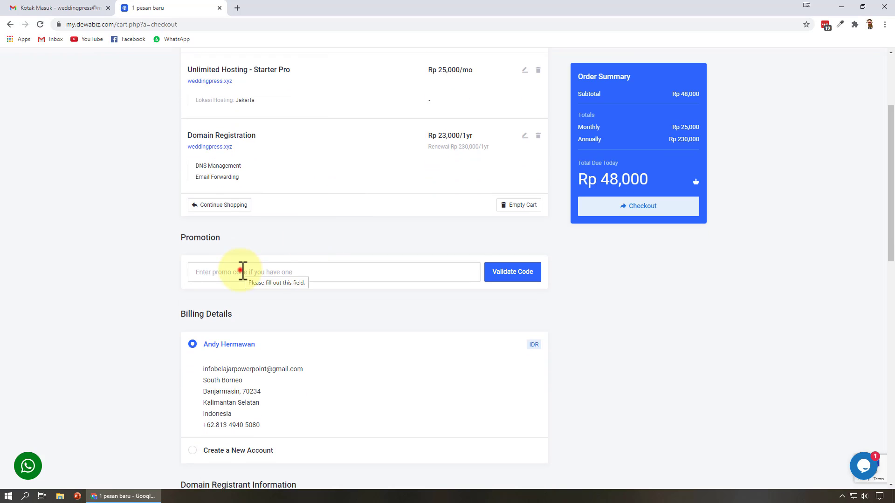
left_click(242, 271)
left_click(224, 299)
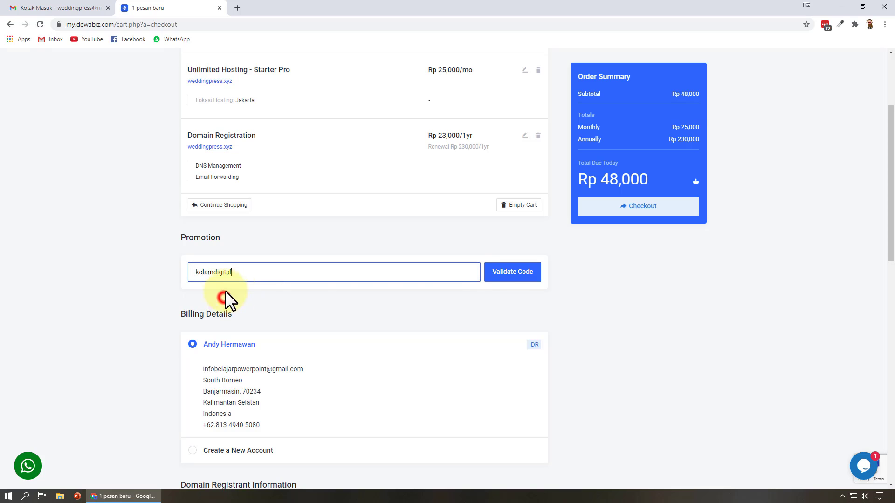
left_click(503, 273)
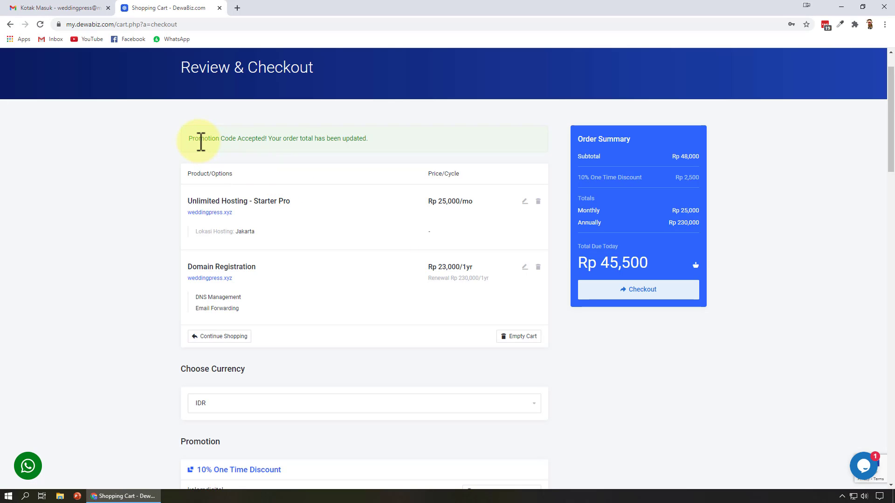
left_click_drag(191, 139, 345, 141)
Examine the applied promotion, the new-account sign-up options and the personal, billing, account security and domain registrant details
scroll(434, 200, "down", 2)
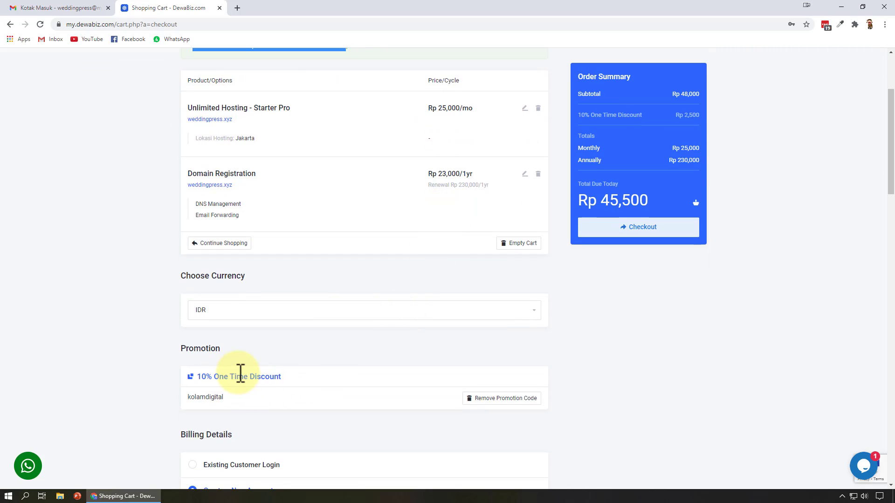
scroll(466, 289, "down", 4)
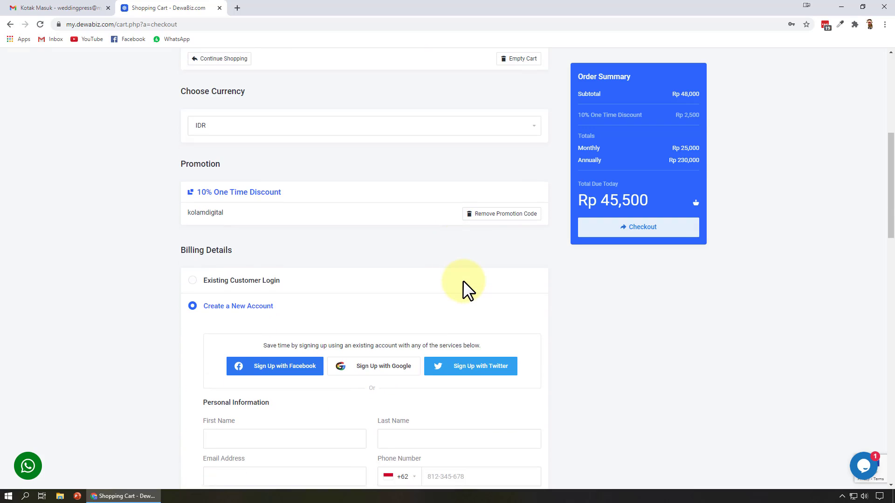
scroll(461, 289, "down", 2)
scroll(350, 261, "down", 1)
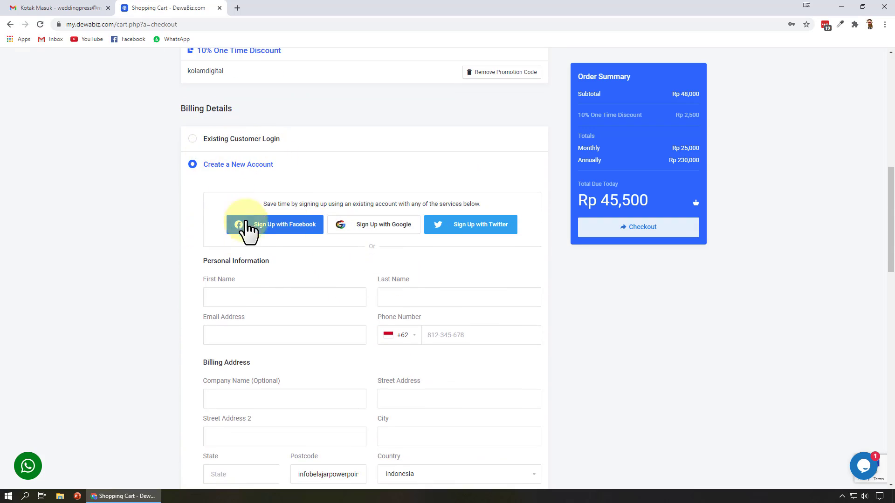
scroll(245, 252, "down", 2)
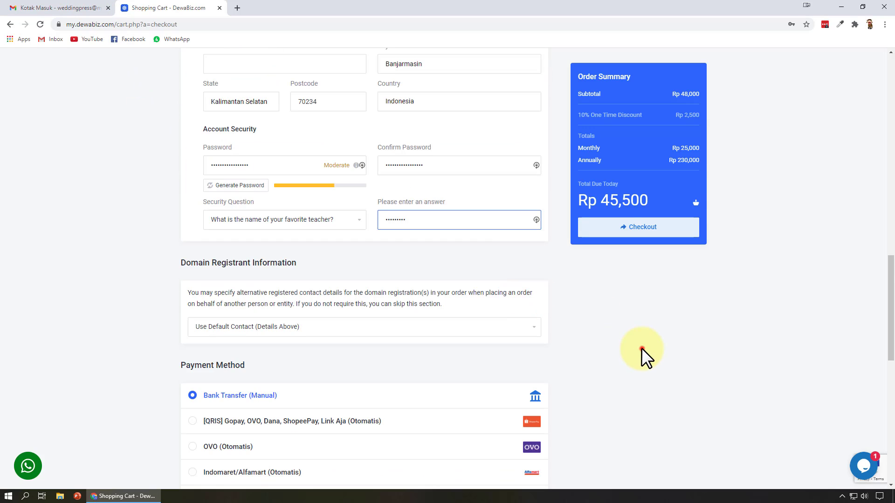
left_click(642, 349)
scroll(641, 348, "down", 3)
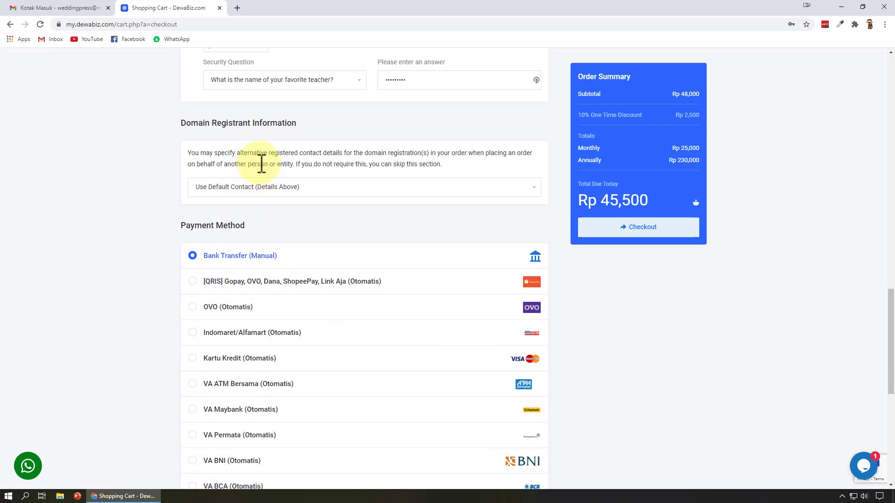
scroll(303, 219, "up", 6)
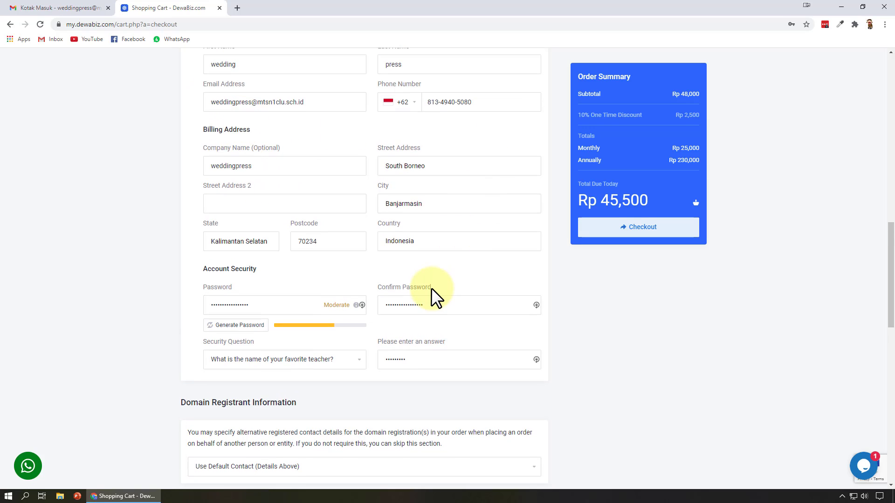
Choose VA BCA (Otomatis) as the payment method for the order
scroll(431, 293, "down", 8)
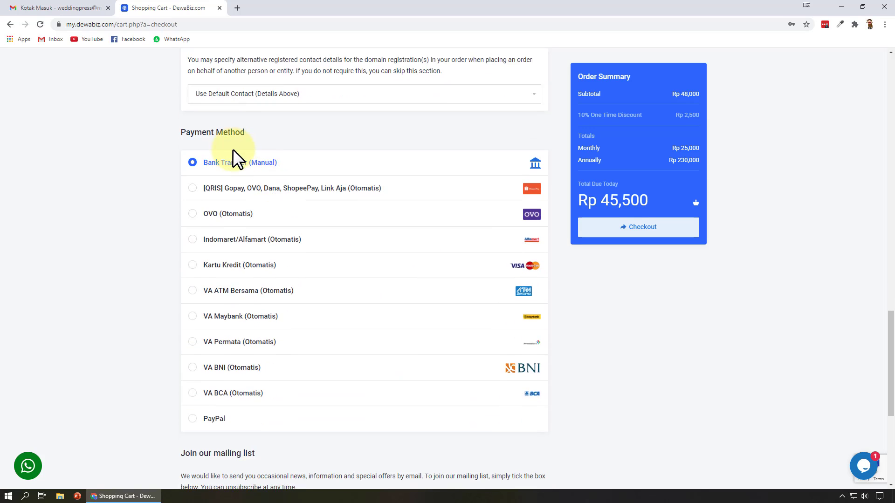
scroll(283, 161, "down", 1)
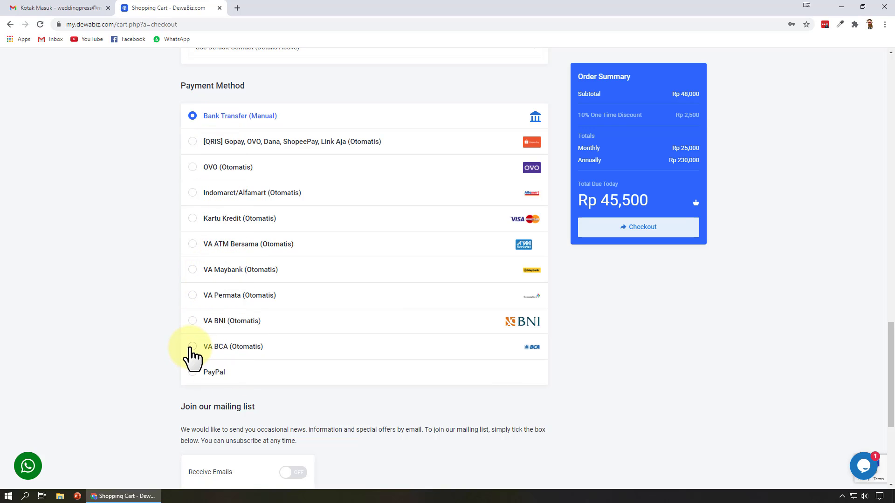
left_click(190, 347)
Keep Receive Emails for the mailing list off and agree to the Terms of Service
scroll(266, 364, "down", 4)
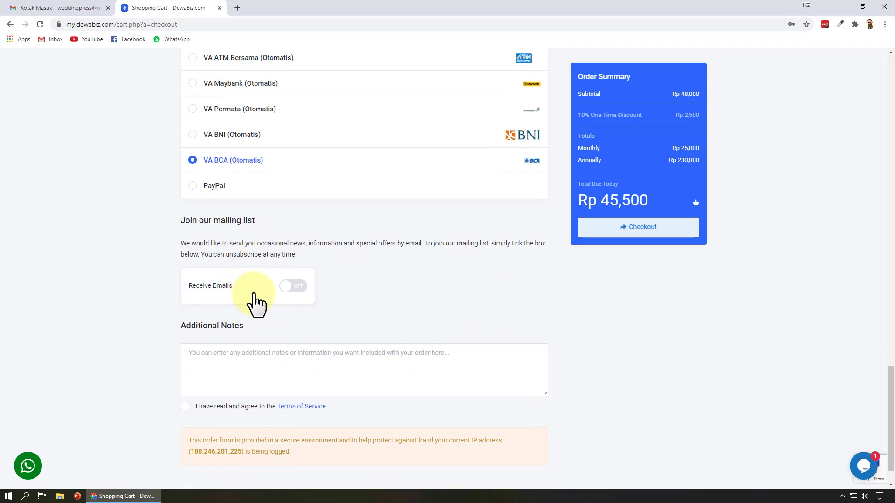
left_click(295, 287)
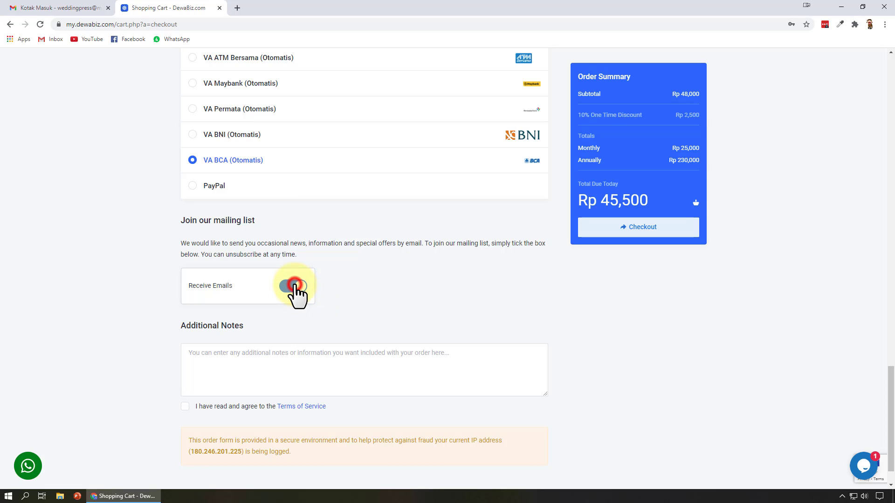
left_click(294, 286)
scroll(343, 278, "down", 1)
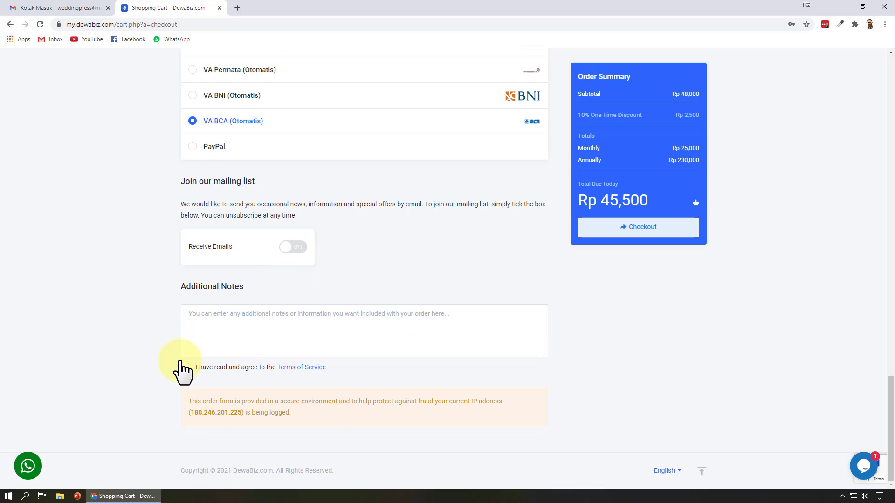
left_click(185, 367)
Review the domain renewal price and the monthly hosting price, and submit the order for checkout
scroll(528, 250, "up", 20)
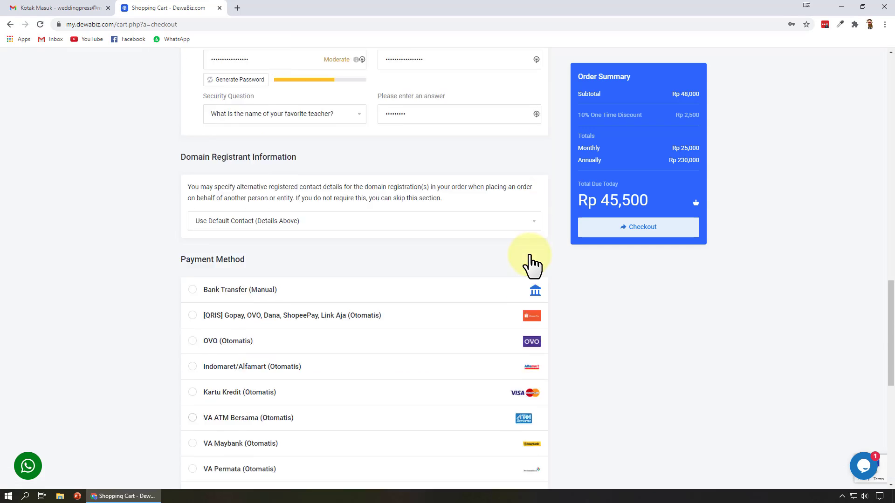
scroll(527, 250, "up", 4)
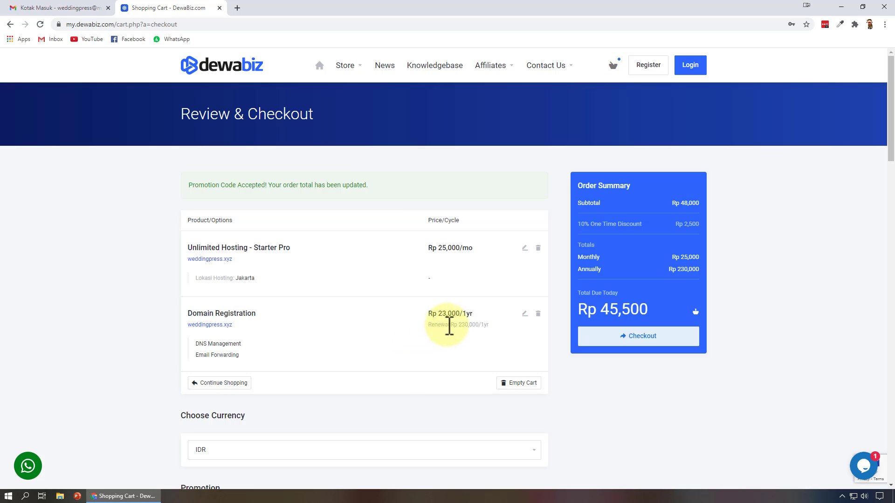
left_click_drag(461, 328, 480, 324)
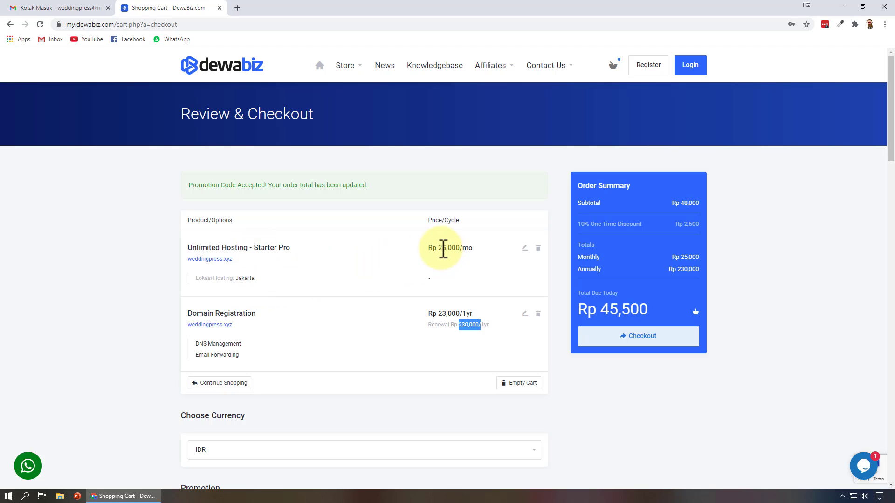
left_click_drag(443, 248, 467, 247)
left_click(466, 247)
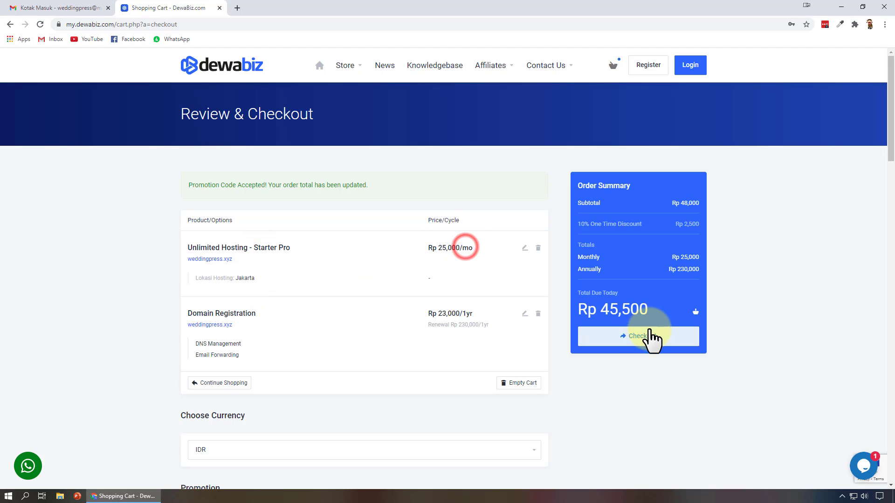
left_click(656, 341)
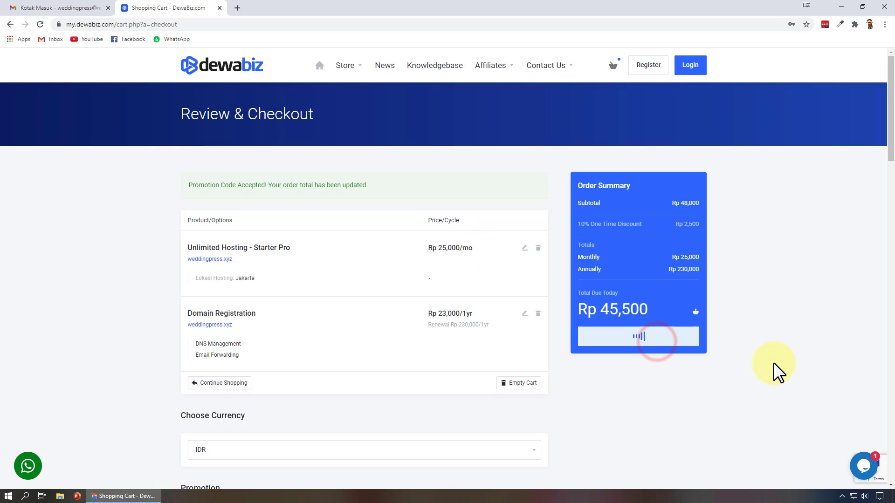